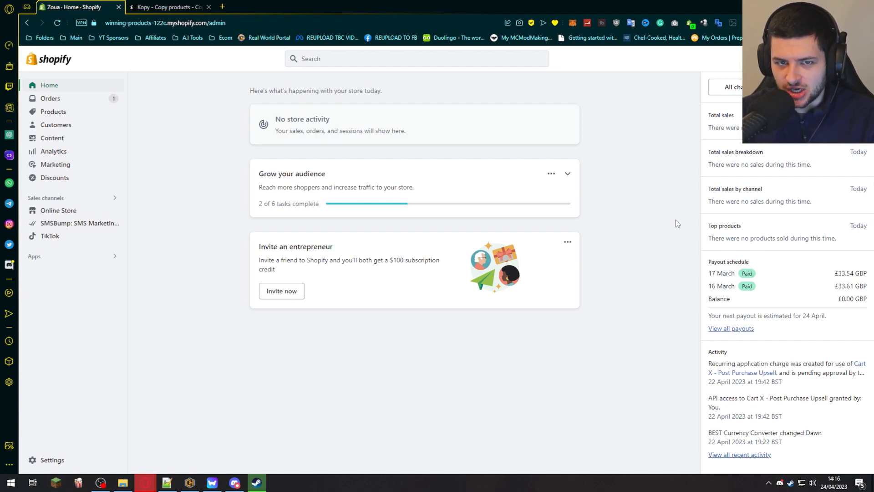
# Step: Install the Kopy - Copy products app on the Shopify store and approve its Basic subscription
pyautogui.hotkey('ctrl', 'Tab')
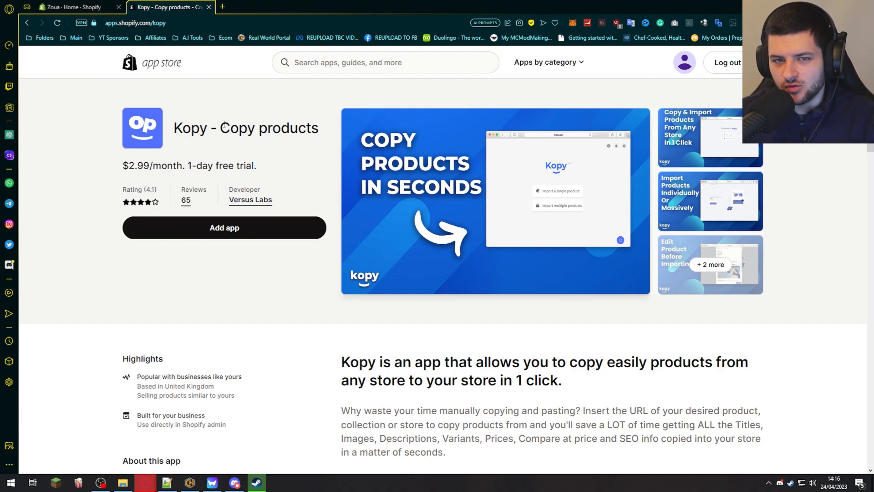
pyautogui.click(222, 228)
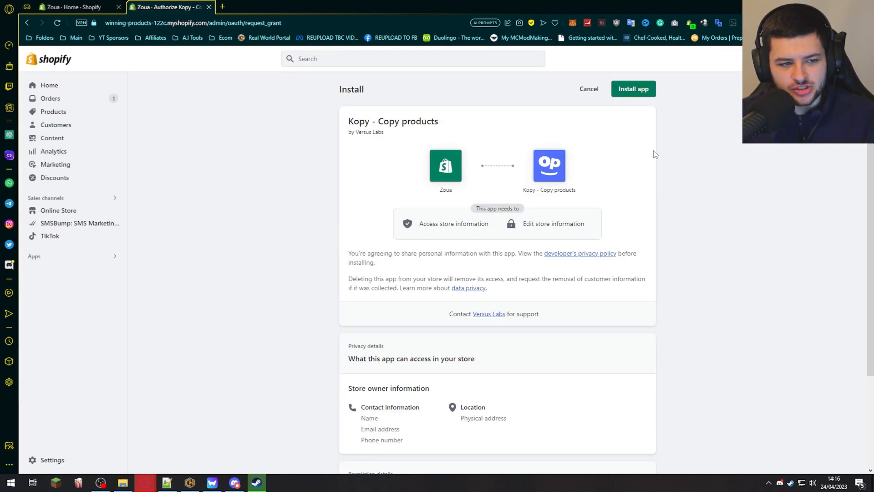
pyautogui.click(645, 88)
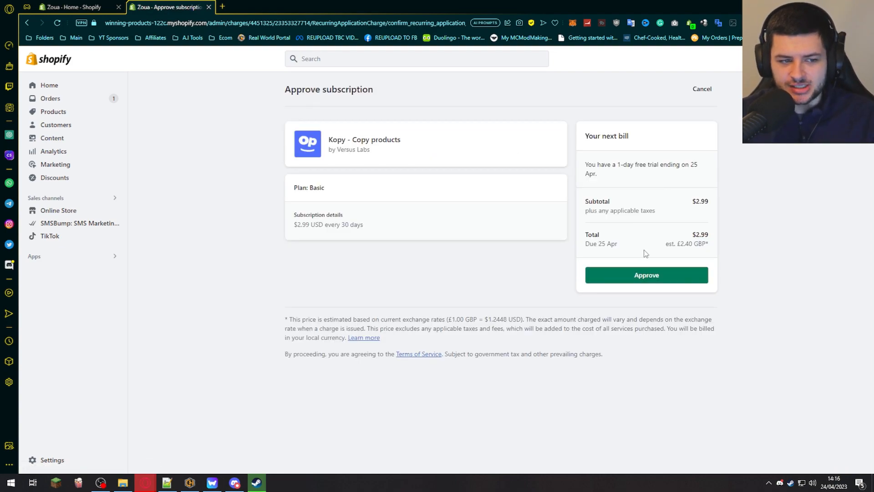
pyautogui.click(666, 272)
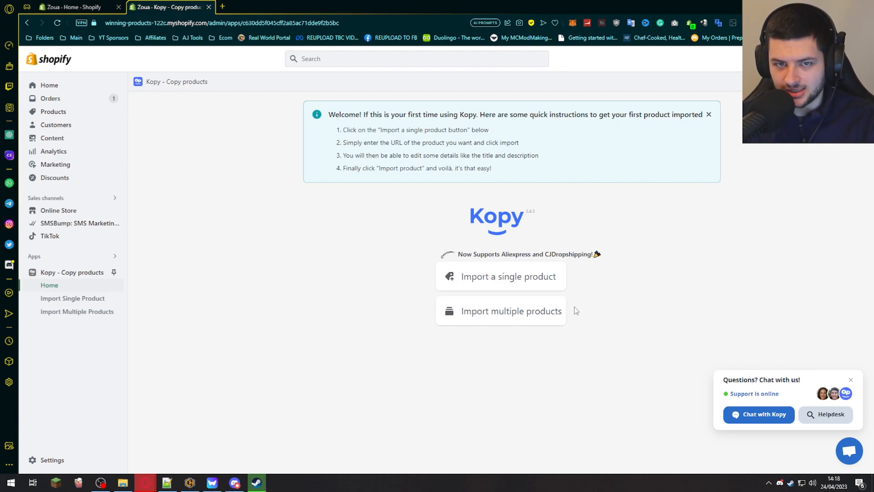
pyautogui.moveTo(346, 155); pyautogui.dragTo(502, 152)
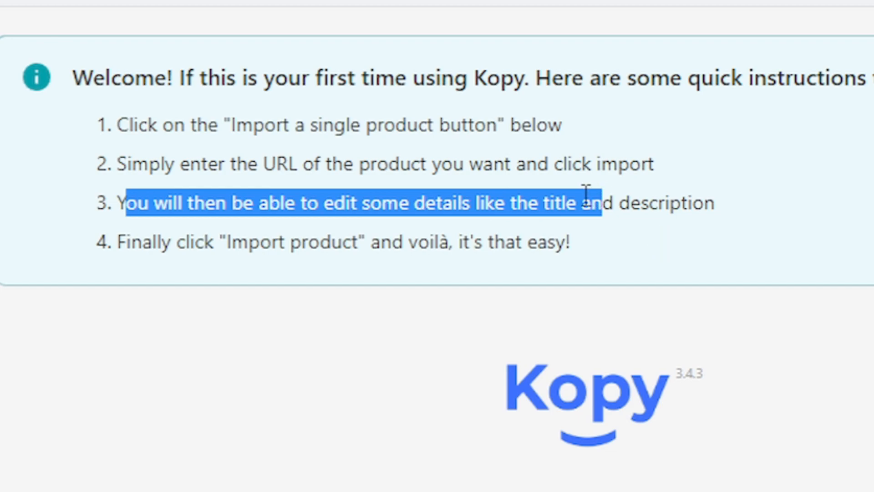
pyautogui.click(586, 191)
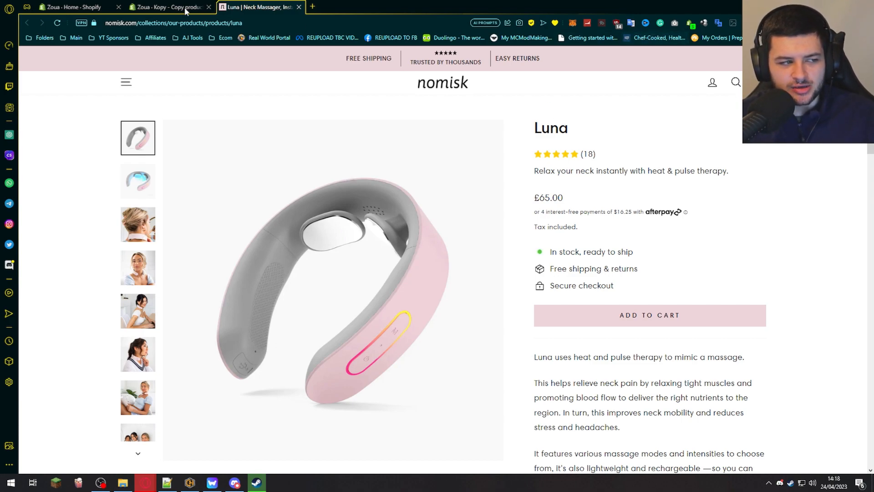
# Step: Copy the web address of nomisk's Luna neck massager product page
pyautogui.click(196, 22)
pyautogui.hotkey('ctrl', 'c')
pyautogui.rightClick(174, 24)
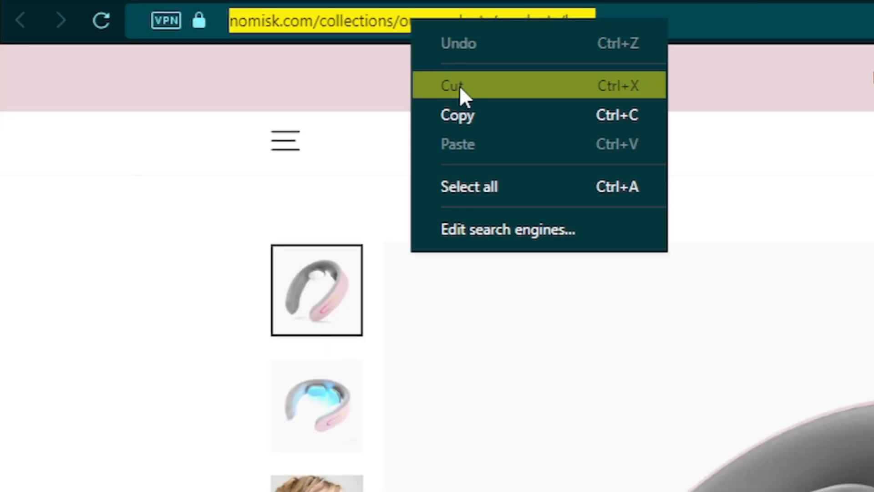
pyautogui.click(191, 48)
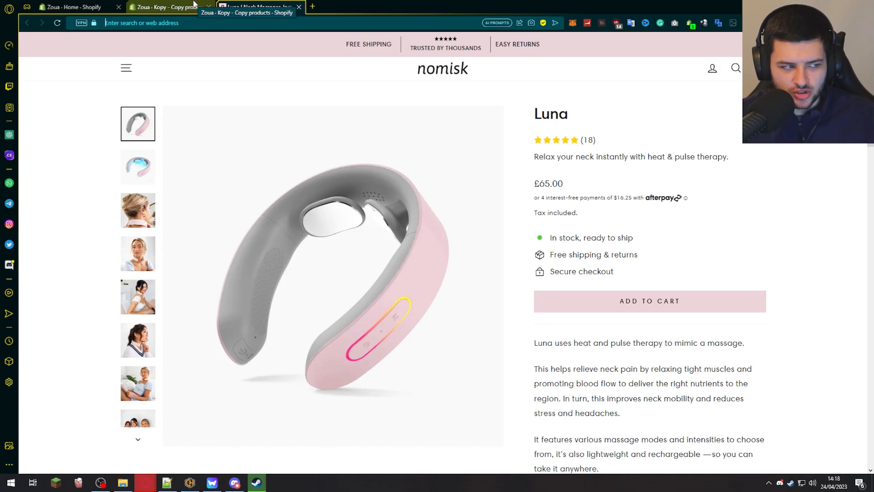
pyautogui.click(193, 6)
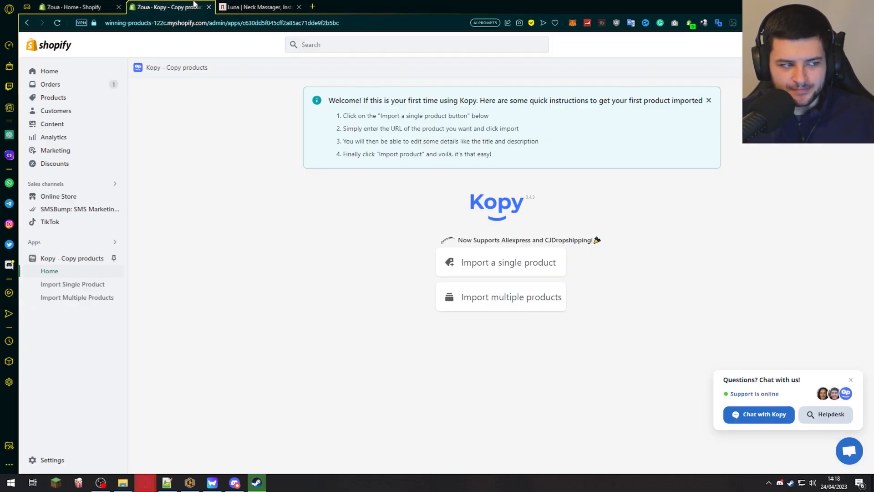
pyautogui.click(512, 291)
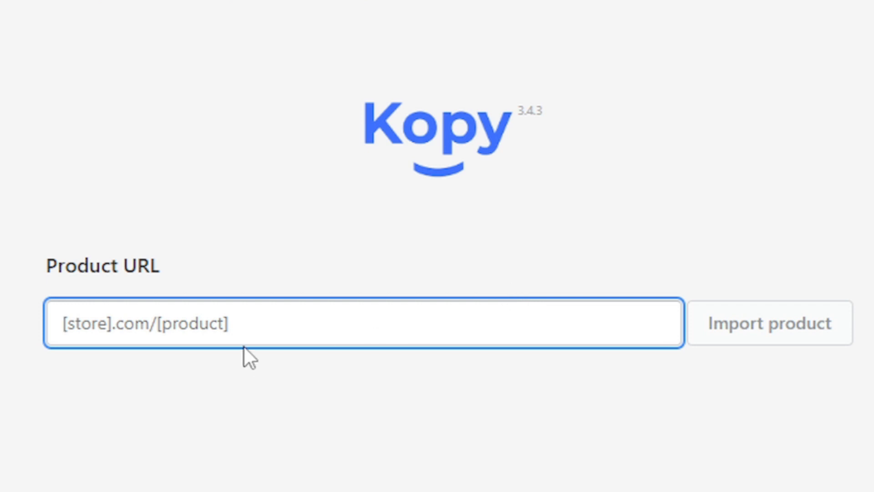
pyautogui.hotkey('ctrl', 'v')
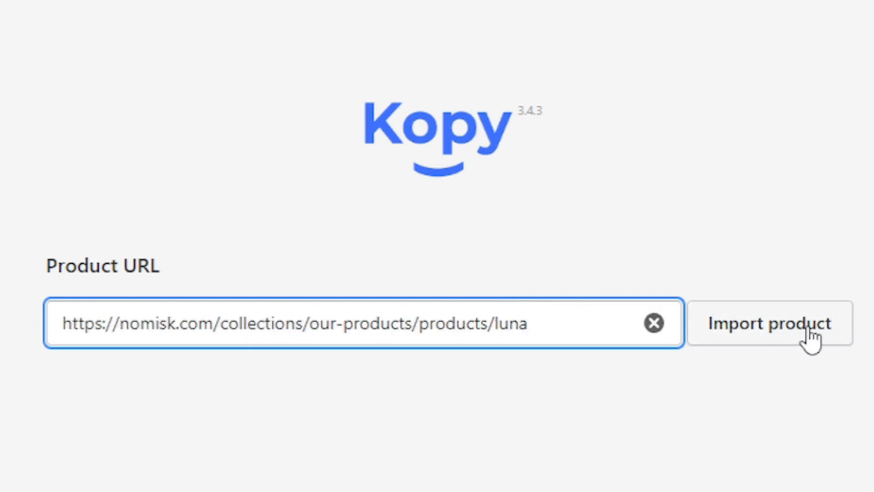
pyautogui.click(806, 332)
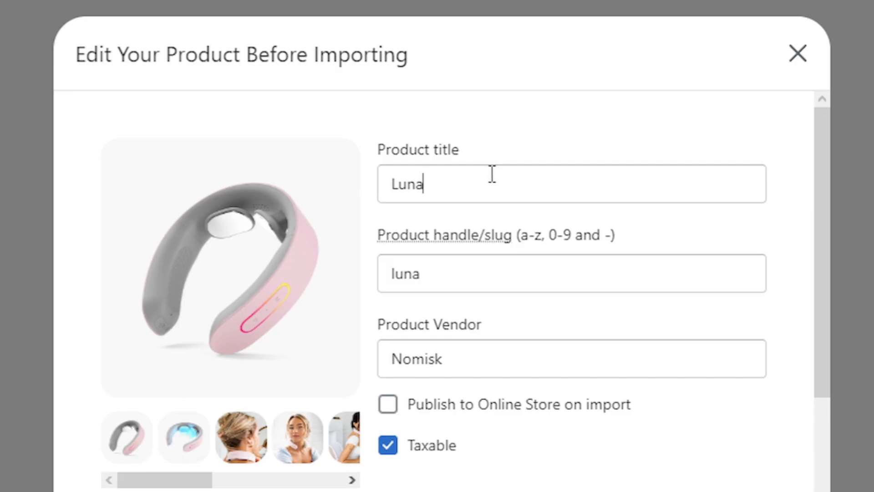
# Step: Look over the fetched product's title and handle fields and browse its gallery images before importing
pyautogui.moveTo(518, 160); pyautogui.dragTo(459, 162)
pyautogui.click(434, 259)
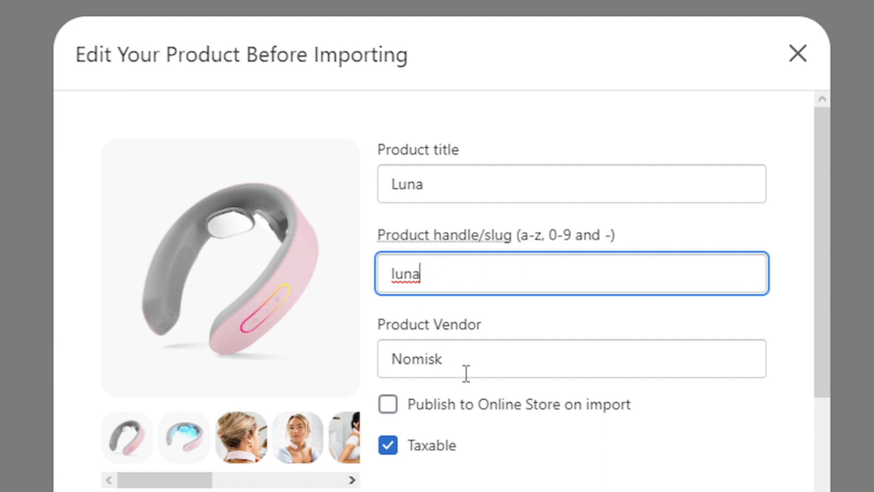
pyautogui.click(121, 453)
pyautogui.click(176, 449)
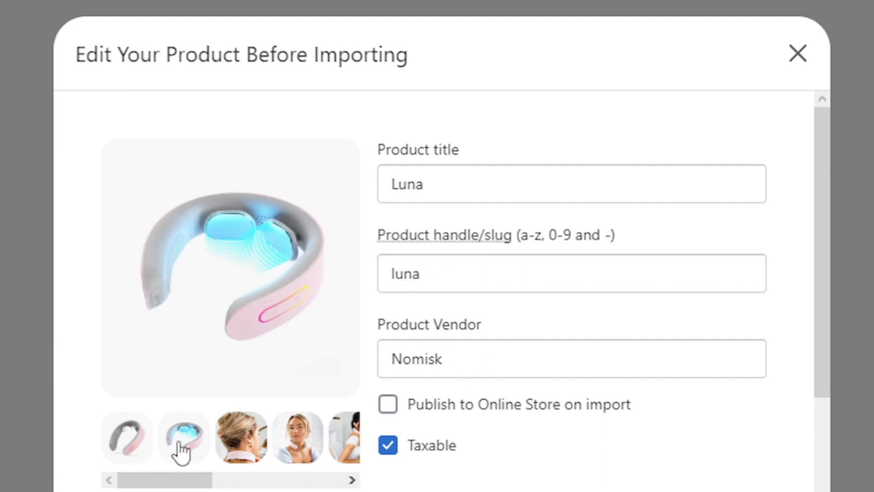
pyautogui.click(251, 455)
pyautogui.click(304, 458)
pyautogui.click(355, 460)
pyautogui.moveTo(207, 480); pyautogui.dragTo(267, 480)
pyautogui.click(291, 455)
pyautogui.click(346, 443)
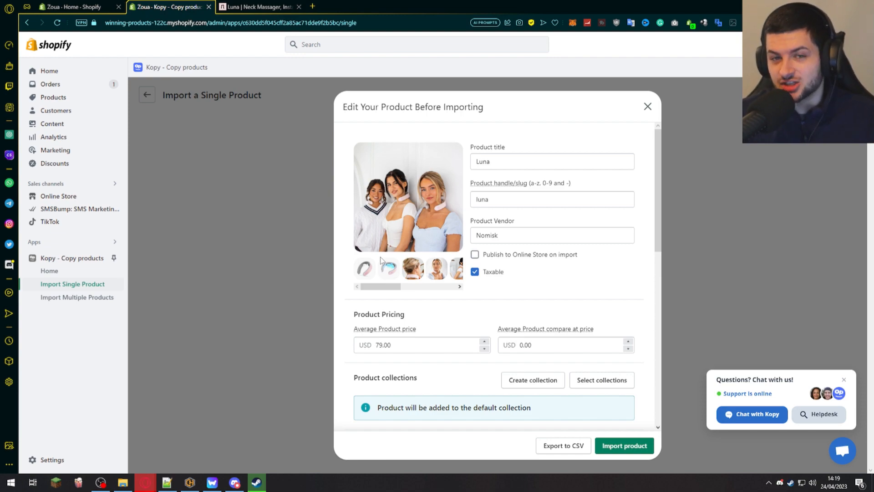
# Step: Change the product title to MASSEUS and copy the new name
pyautogui.moveTo(504, 162); pyautogui.dragTo(422, 163)
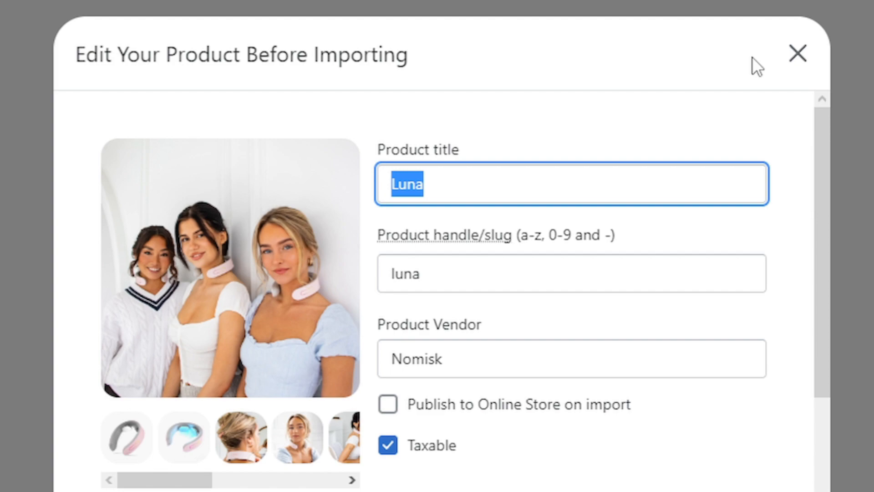
pyautogui.write('MASSEUS')
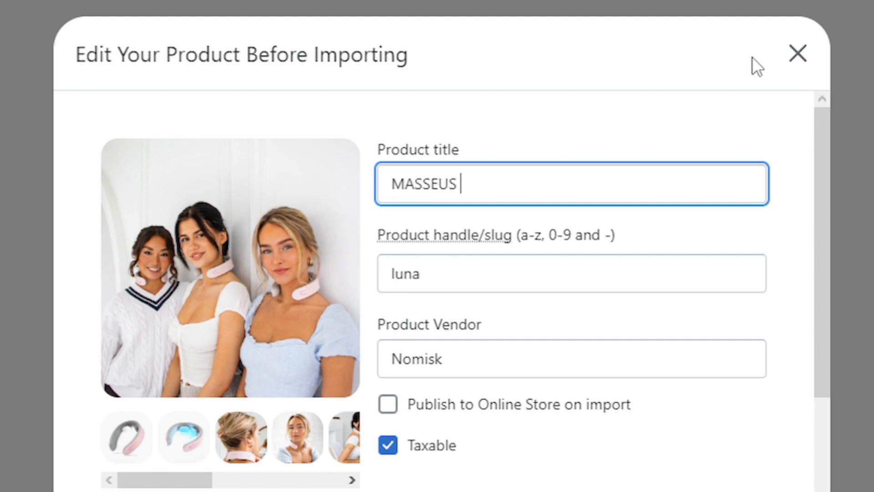
pyautogui.click(492, 179)
pyautogui.doubleClick(499, 184)
pyautogui.hotkey('ctrl', 'c')
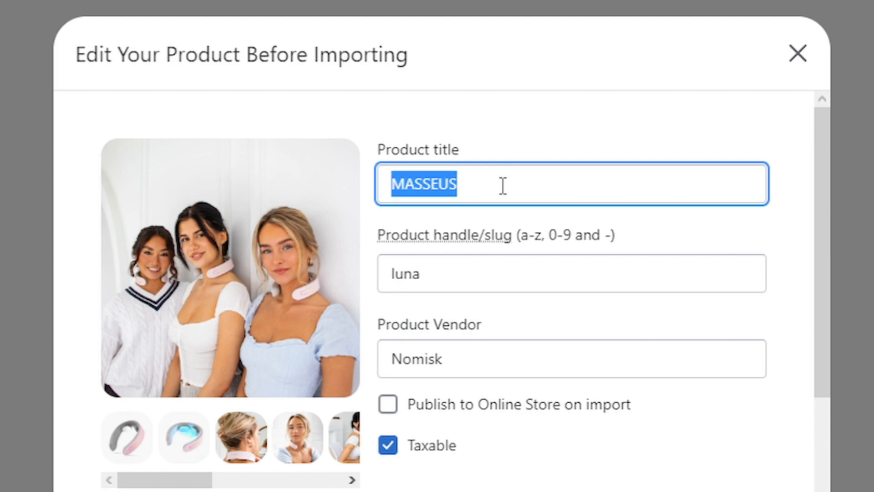
# Step: Set the product handle/slug to masseus
pyautogui.click(353, 210)
pyautogui.click(449, 260)
pyautogui.doubleClick(448, 260)
pyautogui.write('masseus')
pyautogui.click(471, 316)
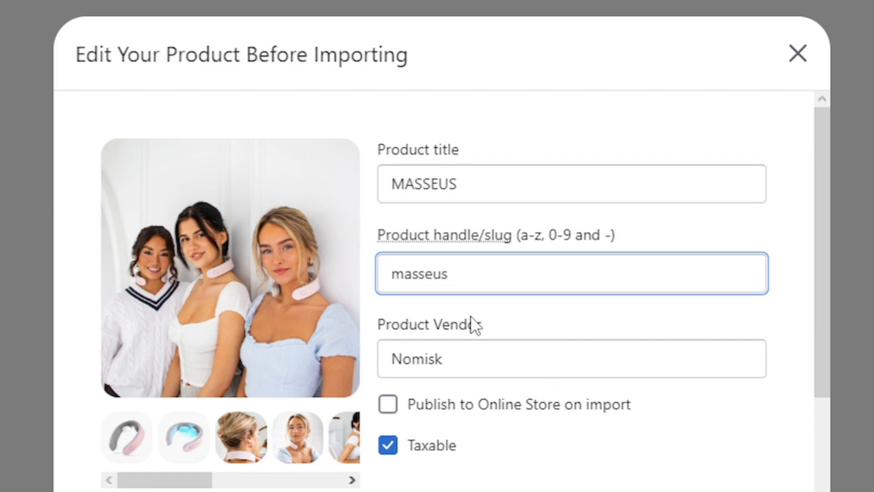
# Step: Replace the product vendor with Masseus
pyautogui.moveTo(451, 359); pyautogui.dragTo(407, 360)
pyautogui.hotkey('ctrl', 'v')
pyautogui.moveTo(499, 363); pyautogui.dragTo(683, 389)
pyautogui.write('asseus')
pyautogui.click(760, 453)
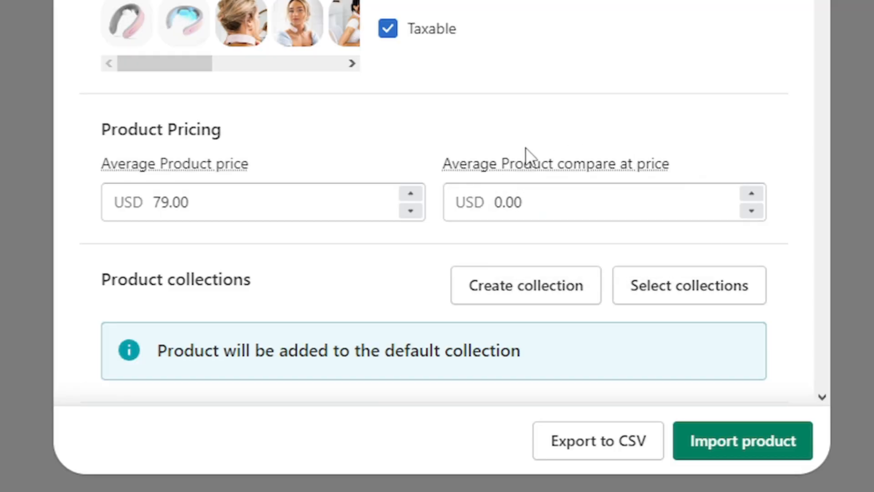
# Step: Review the product's pricing, collection settings and description text in the import editor
pyautogui.moveTo(526, 336)
pyautogui.scroll(-3, 717, 231)
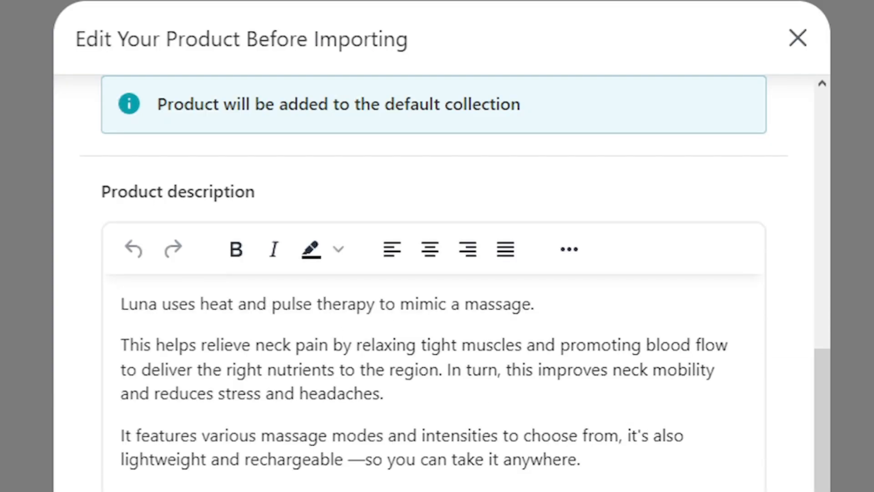
pyautogui.moveTo(581, 460); pyautogui.dragTo(117, 303)
pyautogui.click(274, 435)
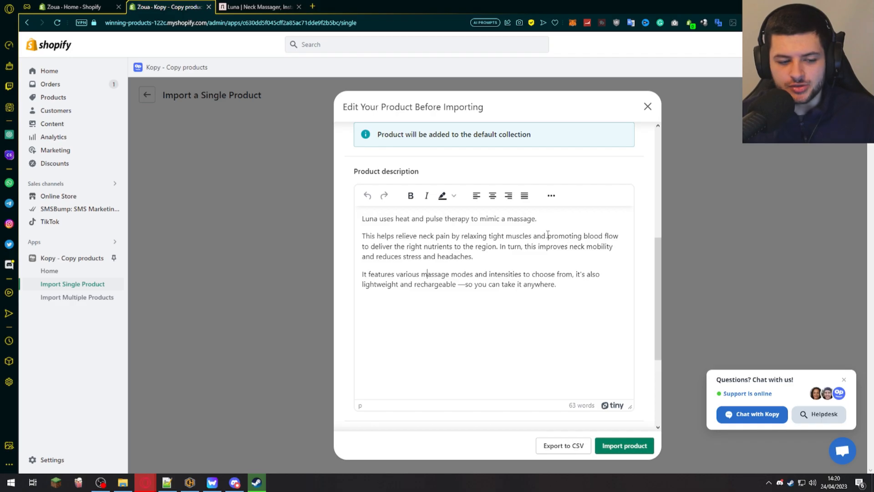
pyautogui.click(579, 287)
pyautogui.scroll(1, 579, 286)
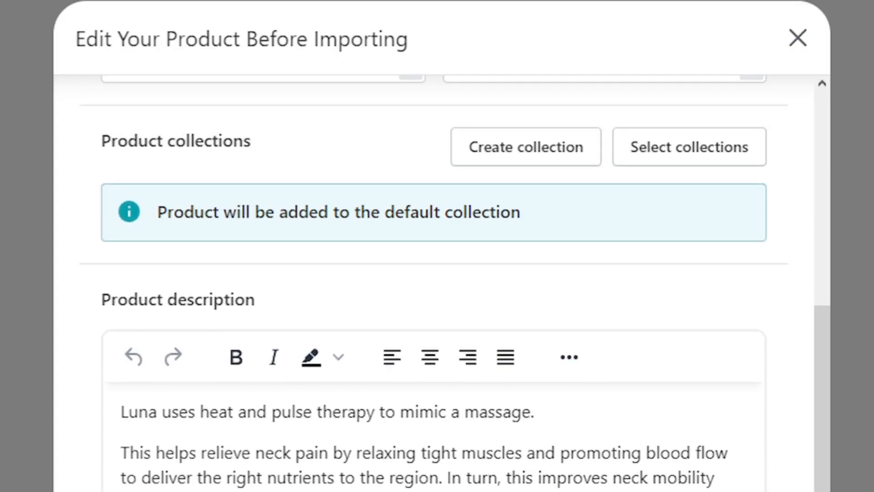
pyautogui.click(302, 477)
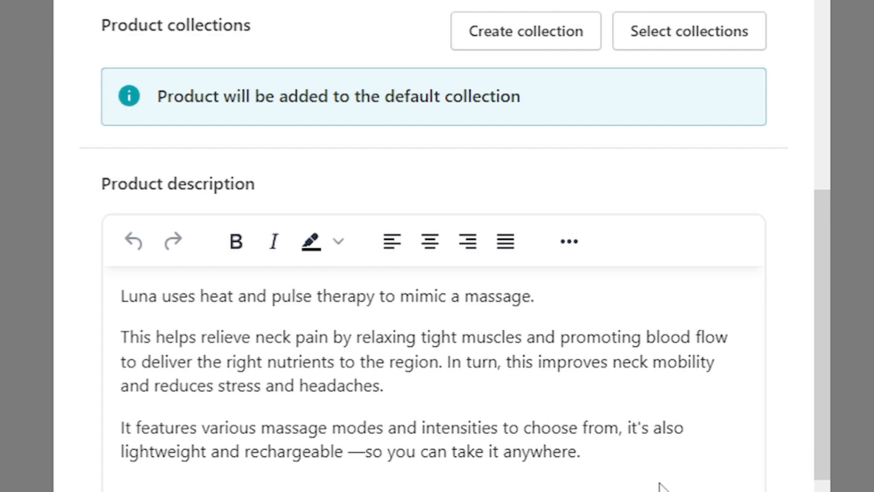
pyautogui.moveTo(589, 339); pyautogui.dragTo(364, 262)
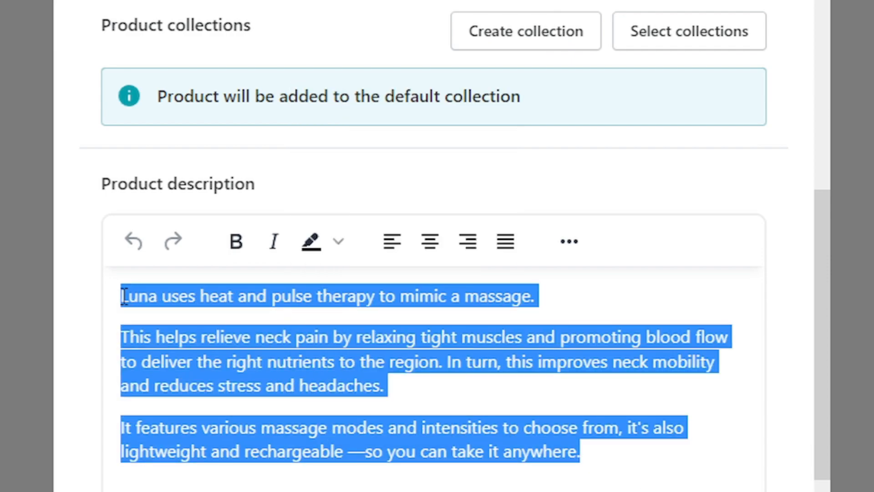
pyautogui.click(211, 324)
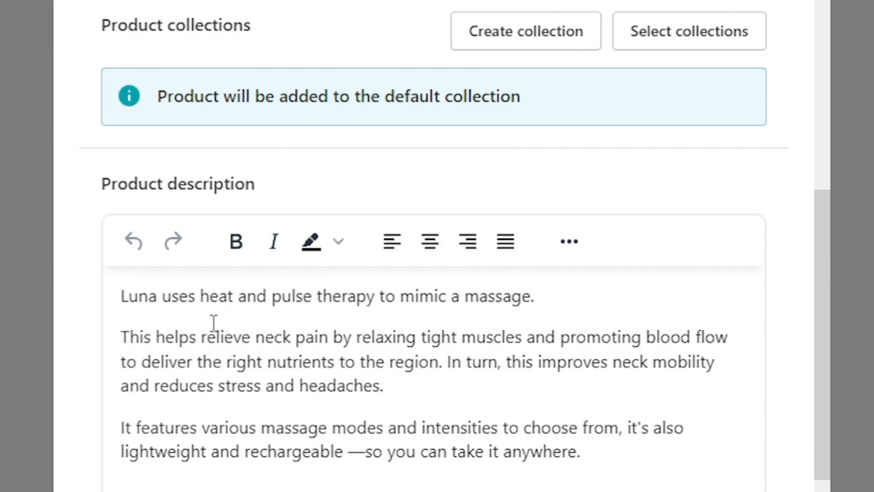
pyautogui.scroll(10, 314, 360)
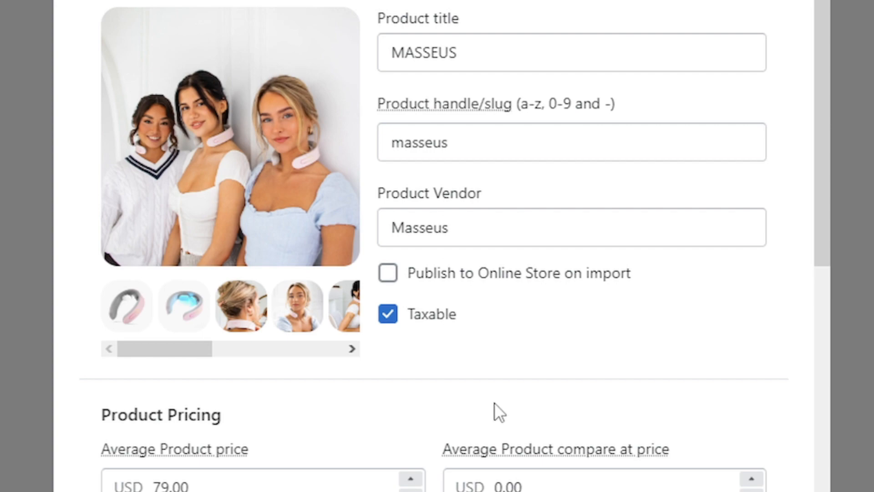
# Step: Preview the gallery's product shots and model photos in the import editor
pyautogui.click(125, 313)
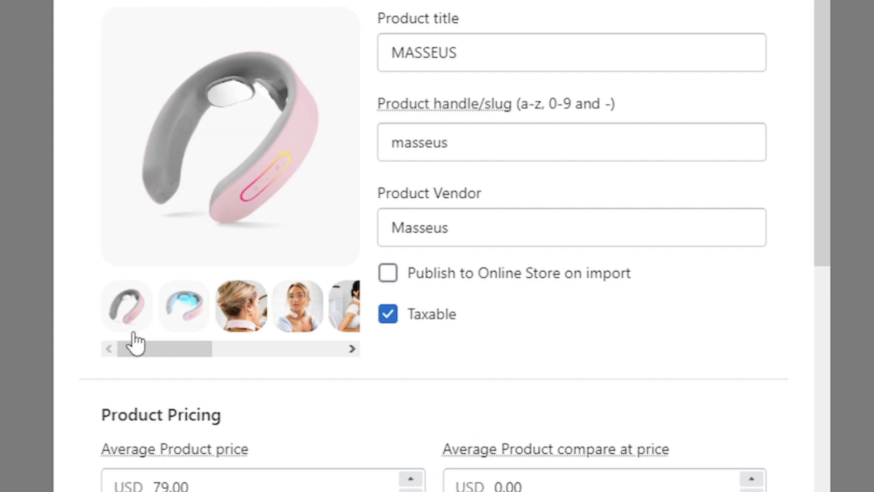
pyautogui.doubleClick(165, 356)
pyautogui.click(189, 323)
pyautogui.click(232, 360)
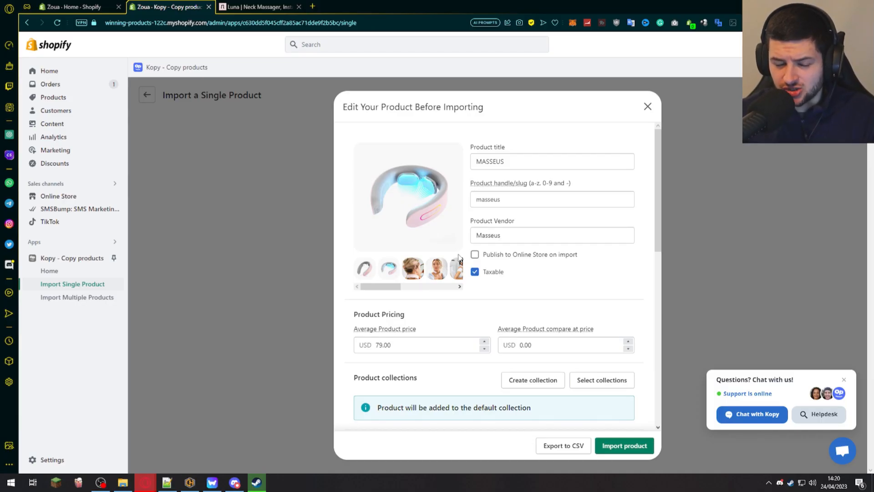
pyautogui.click(438, 272)
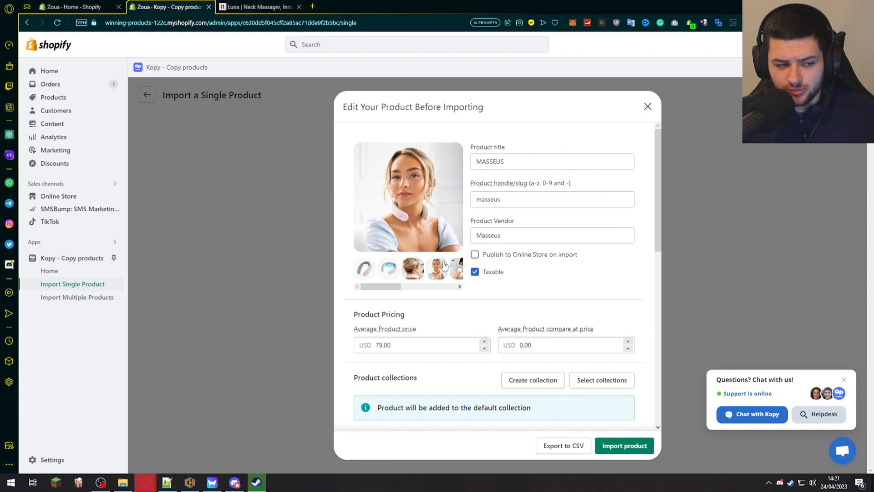
pyautogui.click(388, 268)
pyautogui.click(364, 269)
# Step: Inspect the main neck massager image at full size, and preview more lifestyle photos in the import editor's gallery
pyautogui.rightClick(407, 216)
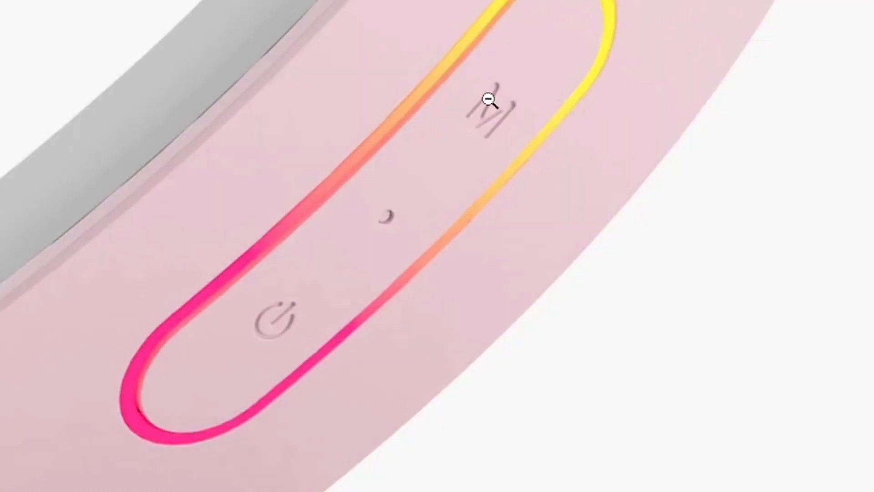
pyautogui.click(489, 99)
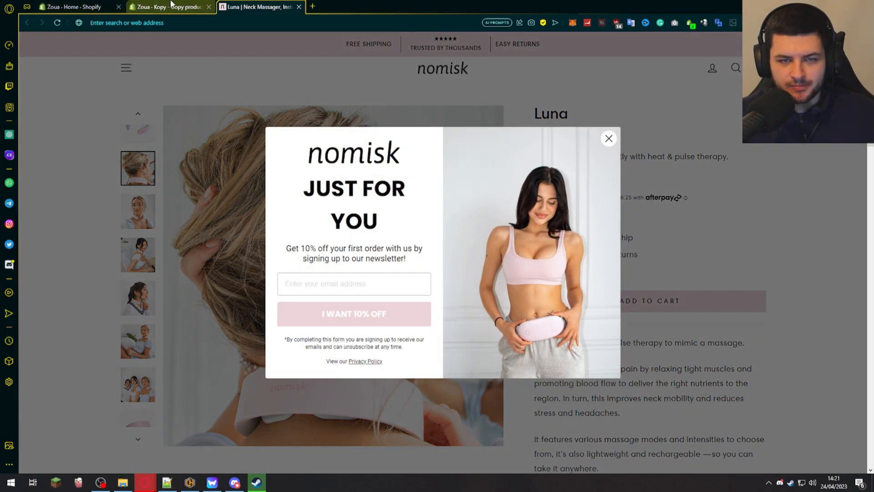
pyautogui.click(171, 6)
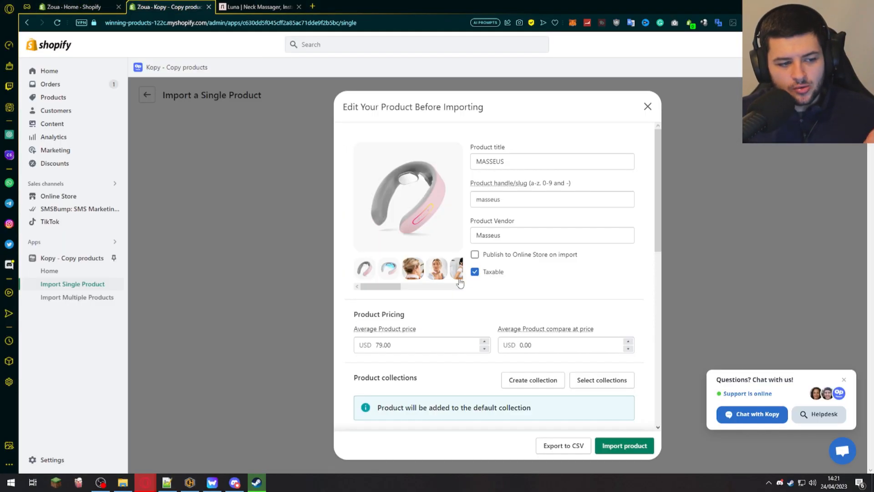
pyautogui.moveTo(389, 286); pyautogui.dragTo(428, 286)
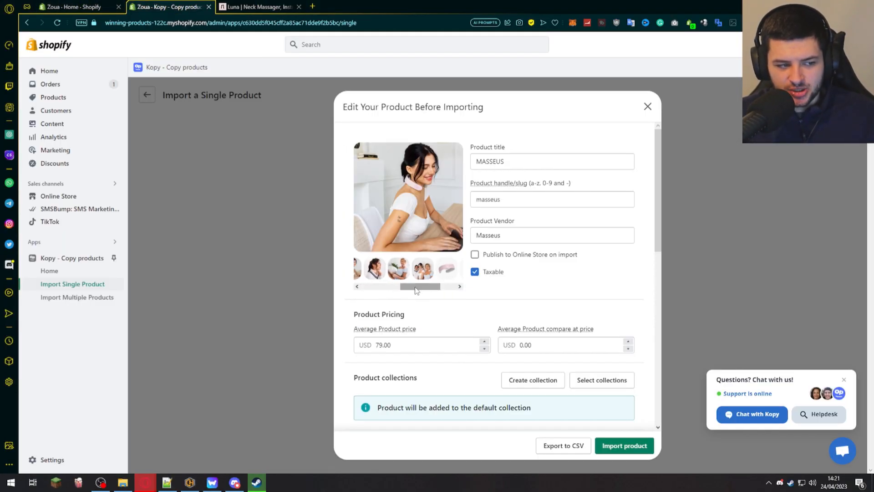
pyautogui.click(413, 274)
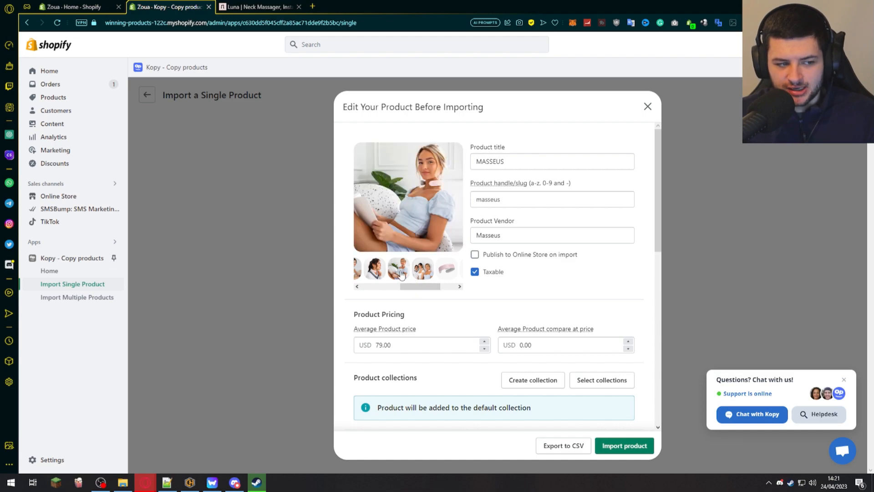
# Step: Preview the remaining neck massager product shots in the import editor's image gallery
pyautogui.click(446, 271)
pyautogui.moveTo(439, 287); pyautogui.dragTo(458, 289)
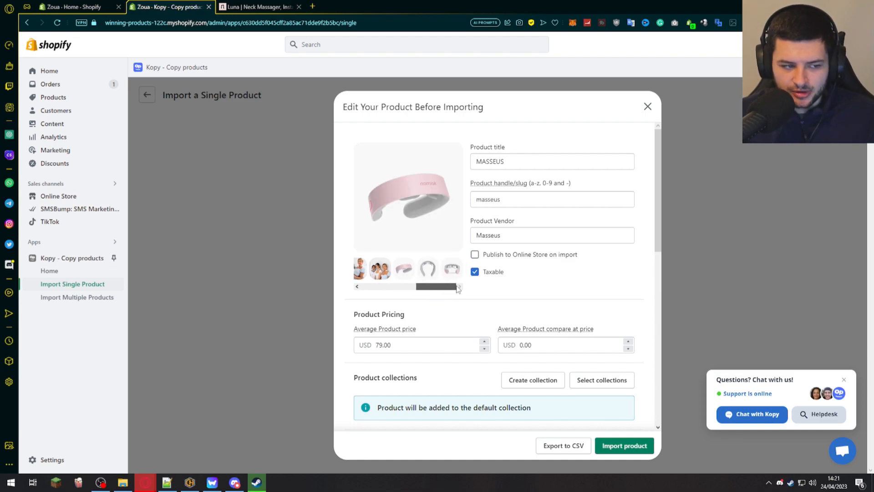
pyautogui.click(435, 271)
pyautogui.click(445, 270)
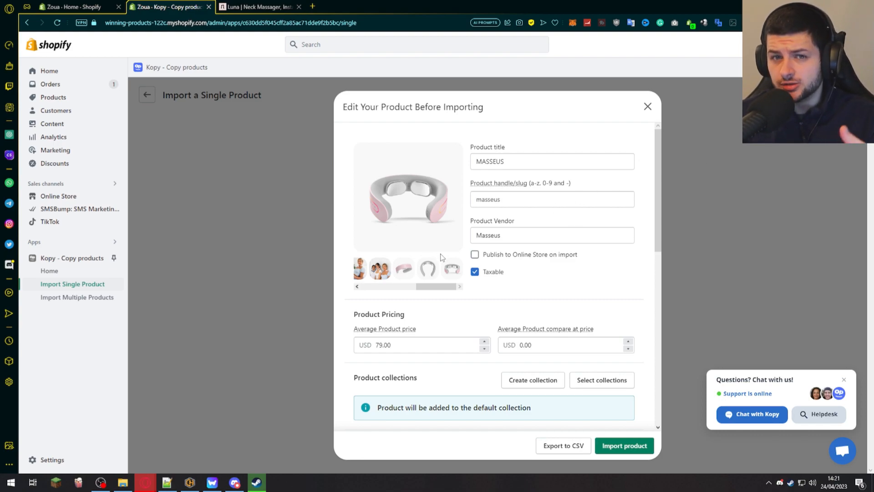
# Step: Import the edited MASSEUS product into the store and close the support chat
pyautogui.scroll(-1, 490, 253)
pyautogui.scroll(-6, 490, 193)
pyautogui.scroll(-2, 457, 189)
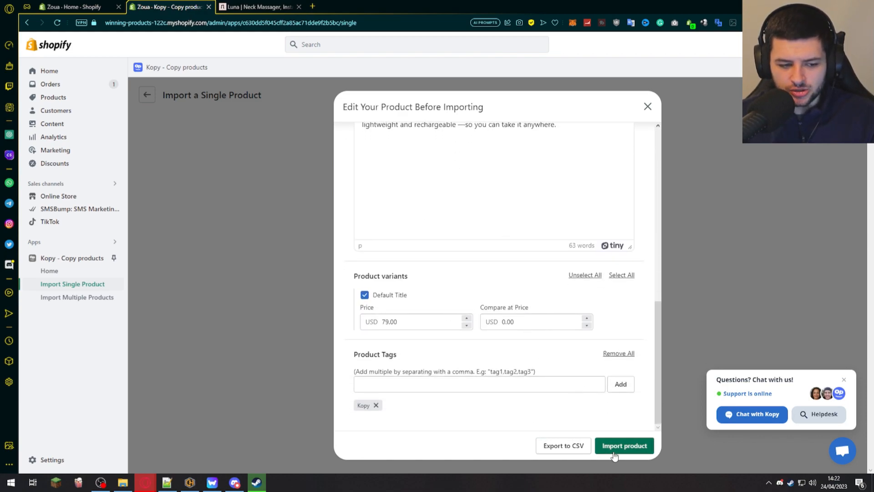
pyautogui.scroll(2, 364, 205)
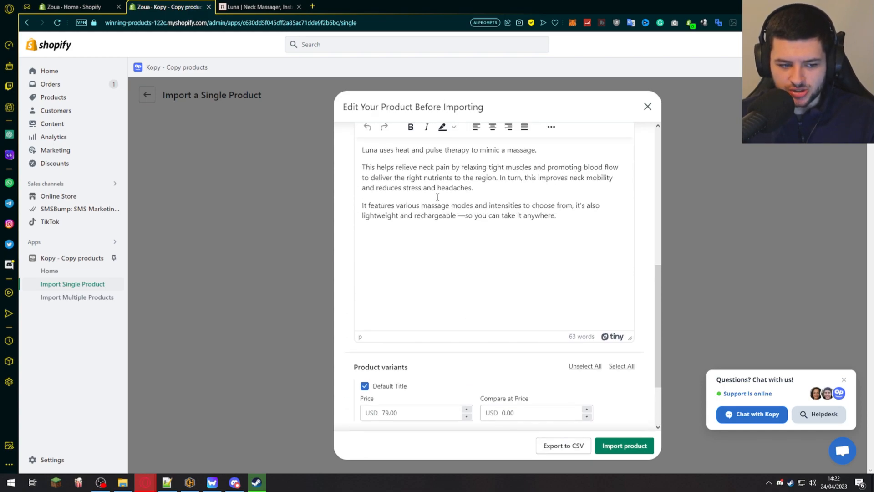
pyautogui.scroll(-3, 437, 205)
pyautogui.click(616, 446)
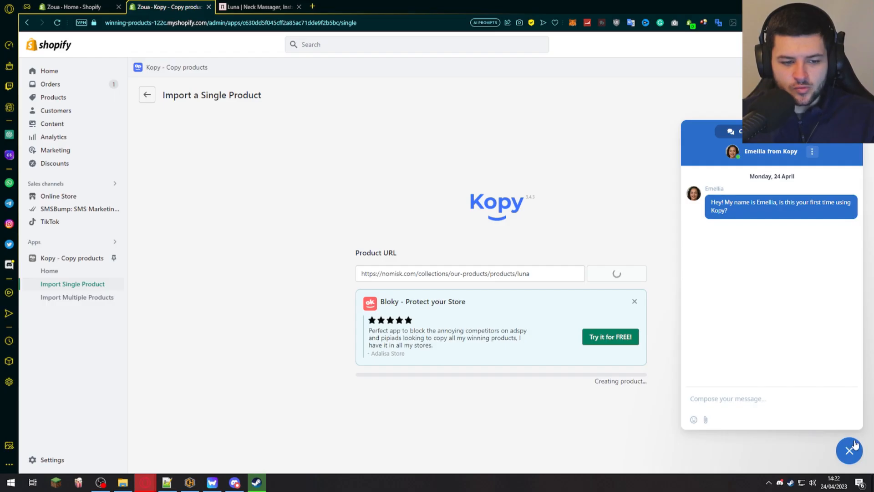
pyautogui.click(849, 450)
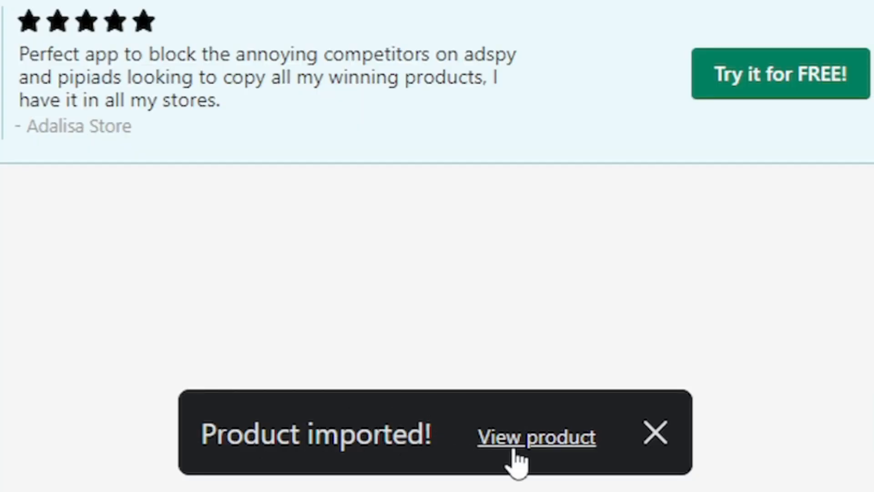
# Step: View the imported MASSEUS product page and check its price, images and description
pyautogui.click(566, 442)
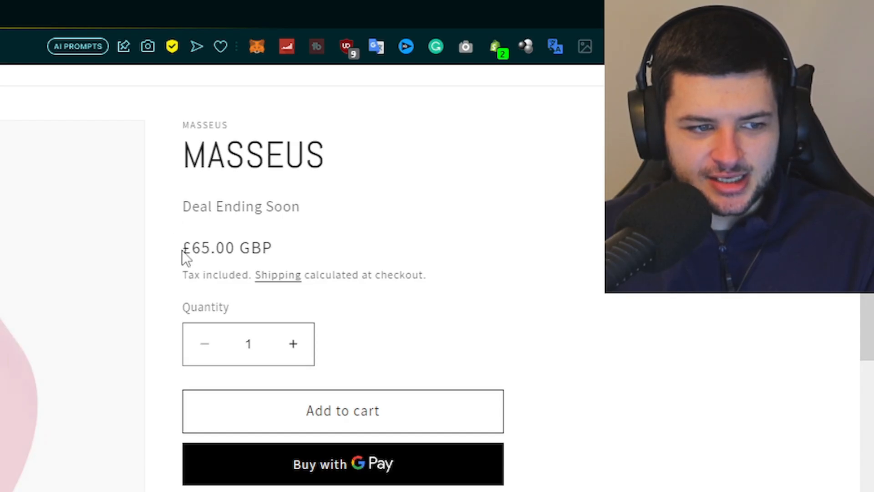
pyautogui.moveTo(186, 257); pyautogui.dragTo(283, 253)
pyautogui.click(240, 246)
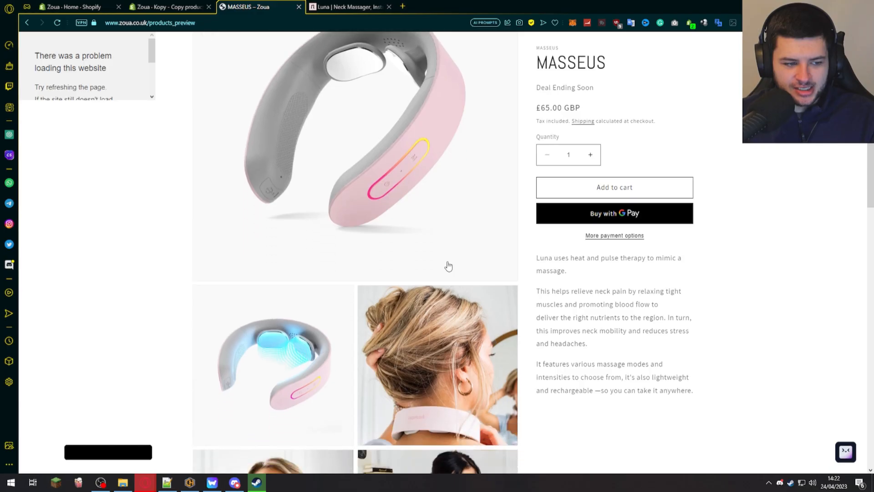
pyautogui.scroll(-10, 447, 267)
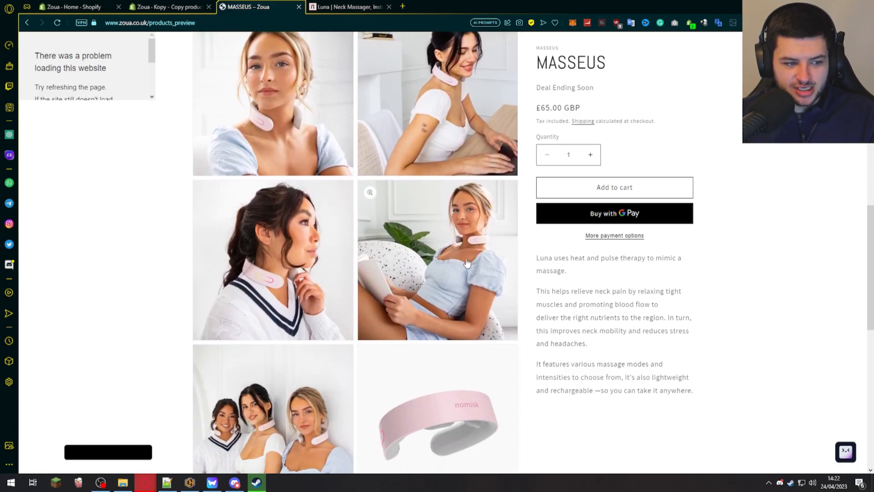
pyautogui.scroll(-5, 467, 262)
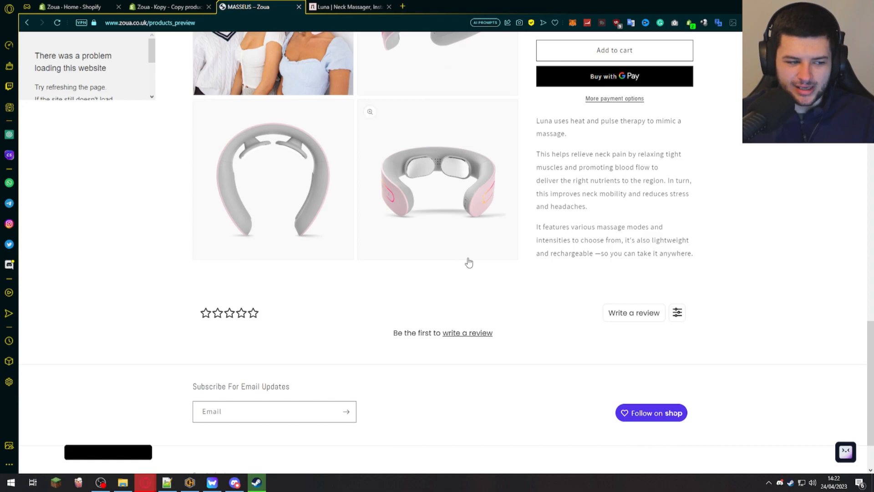
pyautogui.scroll(3, 469, 263)
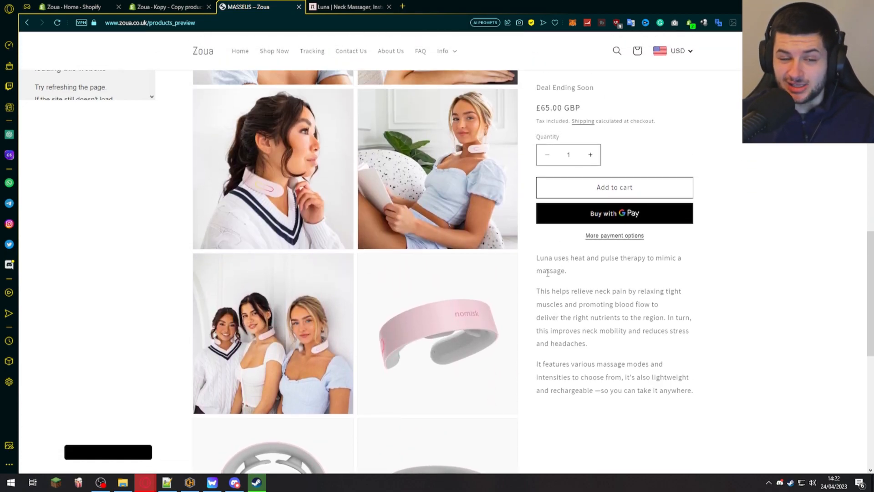
pyautogui.scroll(5, 556, 224)
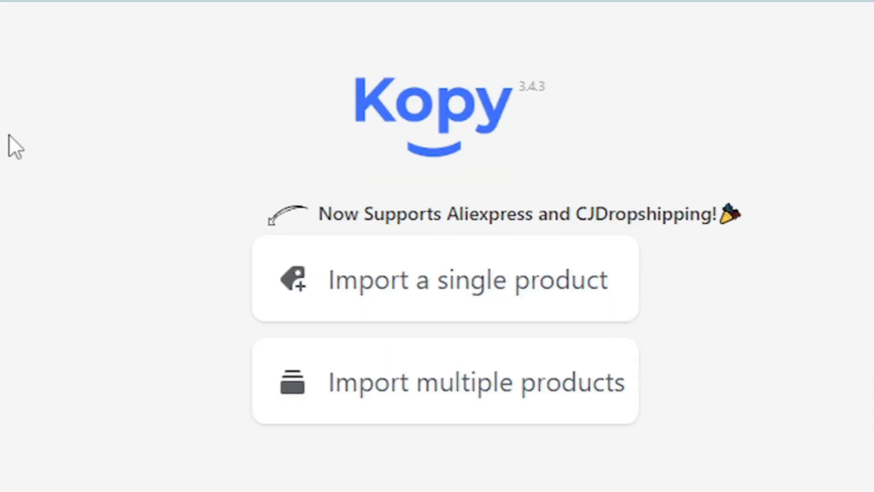
pyautogui.click(500, 294)
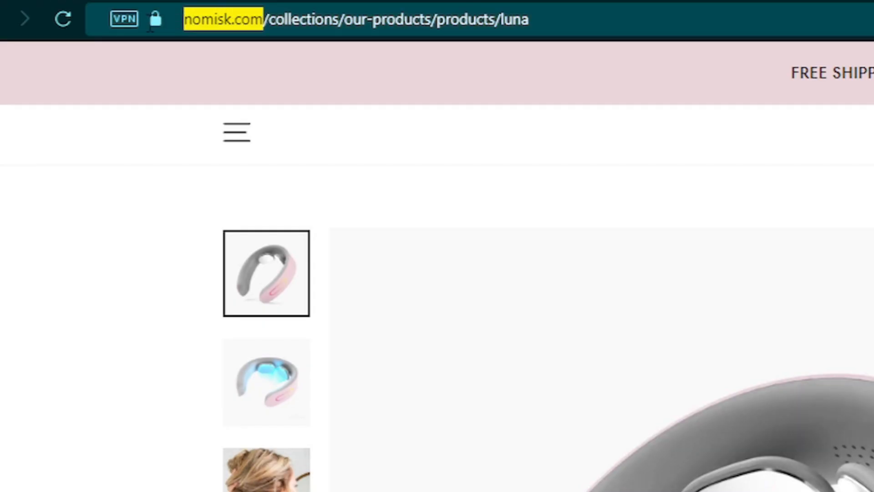
pyautogui.click(208, 26)
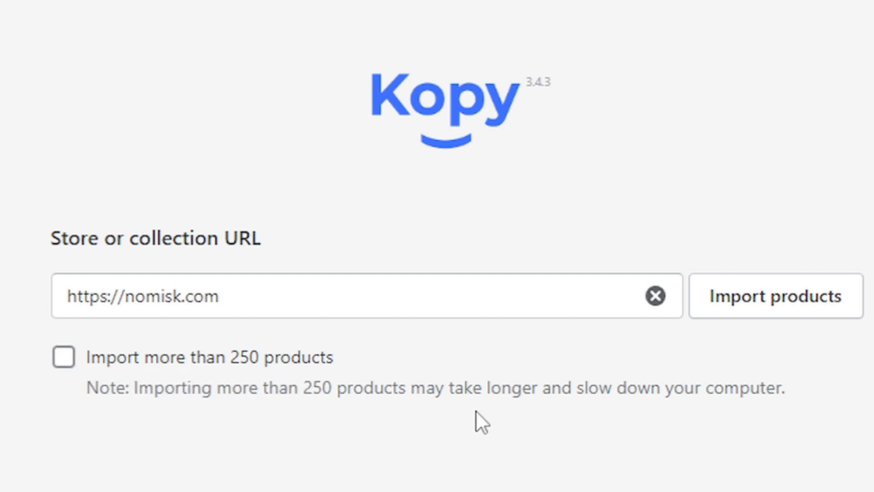
pyautogui.click(809, 305)
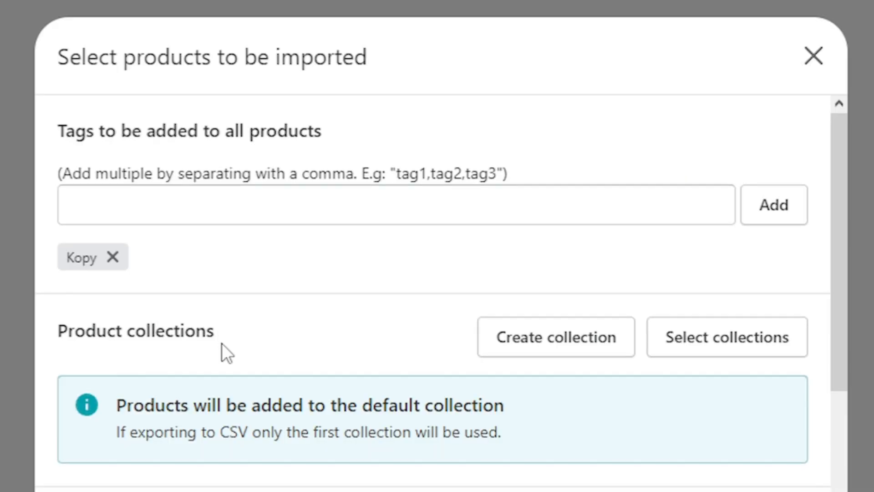
# Step: Browse the bulk import options and the products offered for import from the nomisk.com store
pyautogui.scroll(-5, 200, 168)
pyautogui.scroll(5, 217, 207)
pyautogui.scroll(-15, 265, 433)
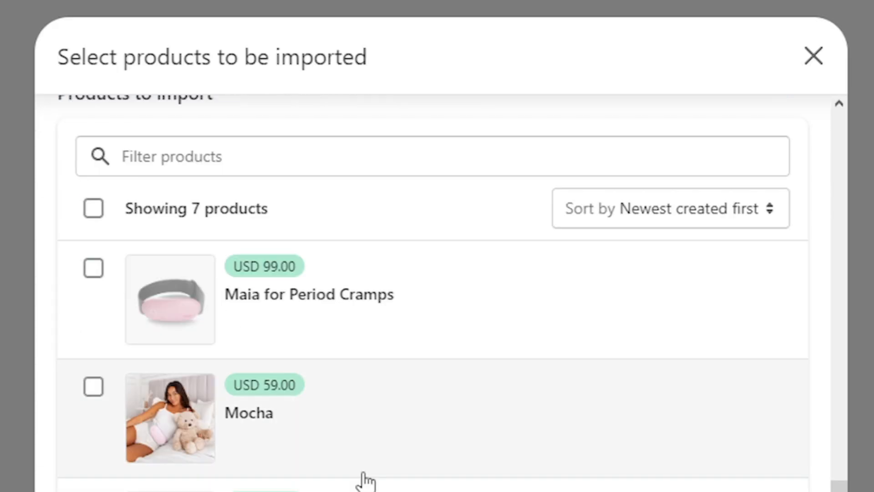
pyautogui.scroll(-10, 673, 319)
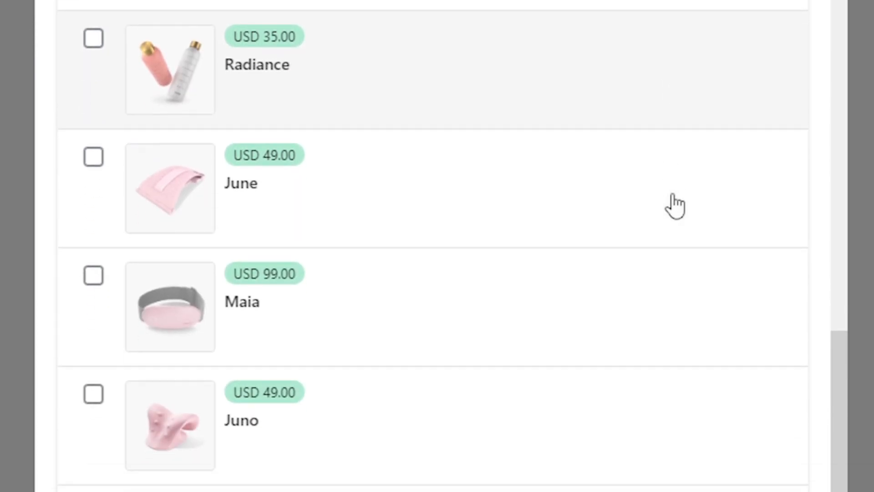
pyautogui.scroll(3, 519, 391)
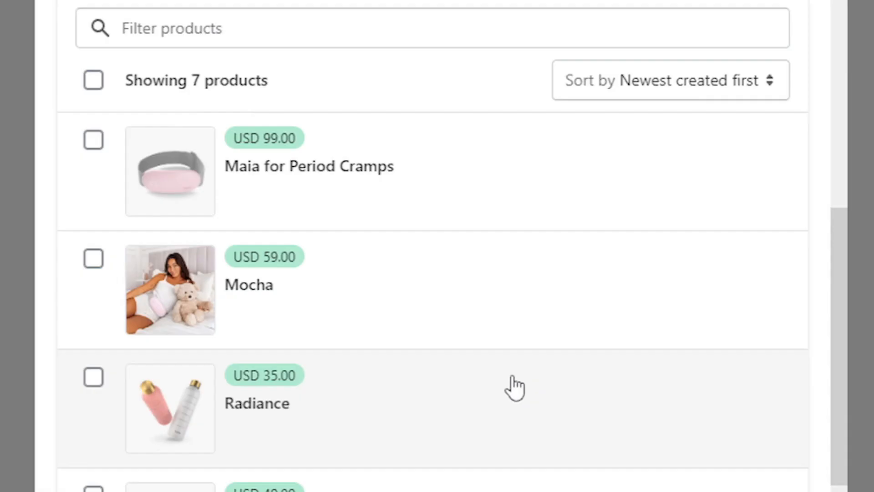
pyautogui.scroll(-2, 501, 318)
pyautogui.scroll(1, 405, 296)
# Step: Select Maia for Period Cramps, Radiance, June, Maia, Juno and Luna for import, leaving out Mocha
pyautogui.click(94, 27)
pyautogui.click(93, 147)
pyautogui.click(93, 147)
pyautogui.click(94, 264)
pyautogui.click(93, 146)
pyautogui.click(93, 147)
pyautogui.scroll(-2, 93, 259)
pyautogui.click(93, 270)
pyautogui.scroll(-1, 93, 279)
pyautogui.click(94, 275)
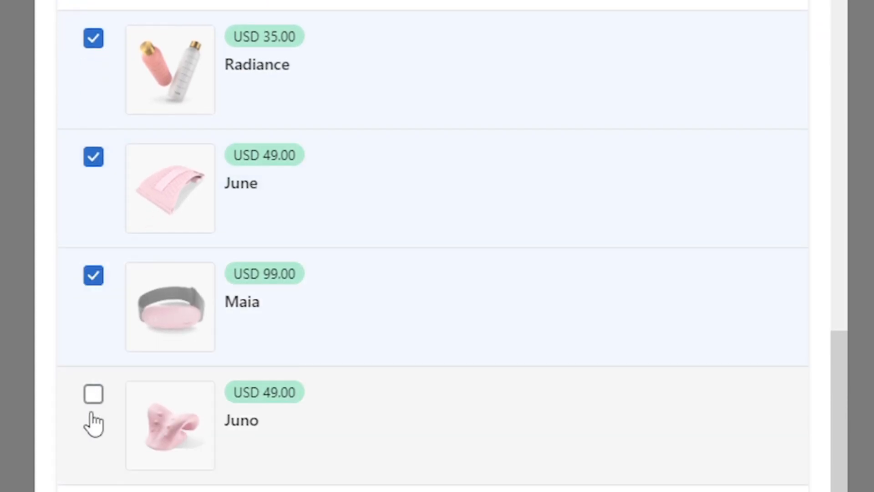
# Step: Review the tag, collection, publishing and tax settings, and check the product selection for the bulk import
pyautogui.scroll(20, 351, 433)
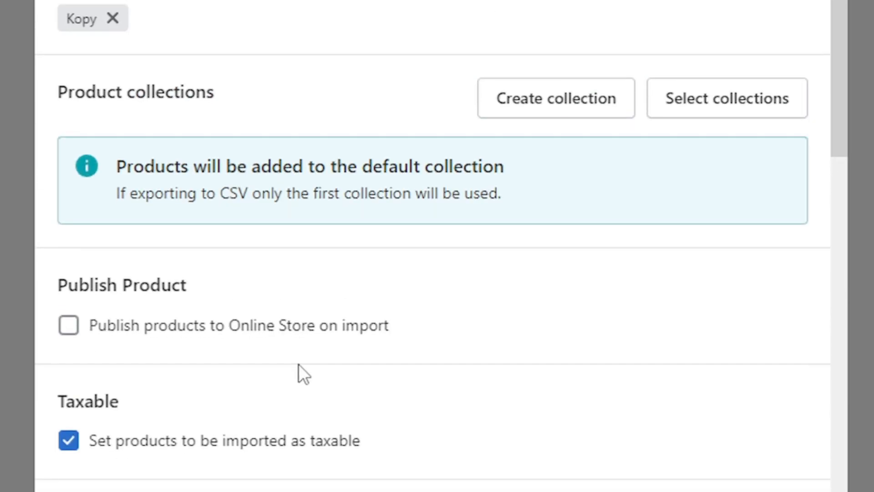
pyautogui.scroll(5, 299, 364)
pyautogui.click(108, 189)
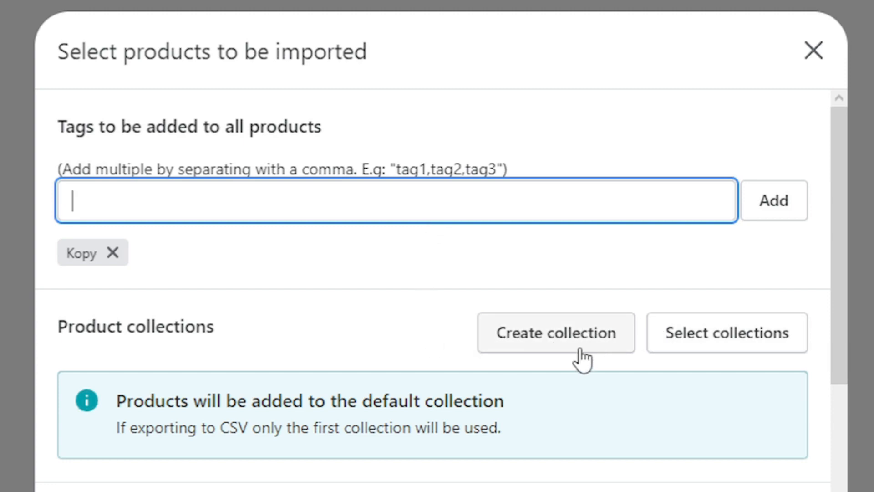
pyautogui.scroll(-7, 505, 365)
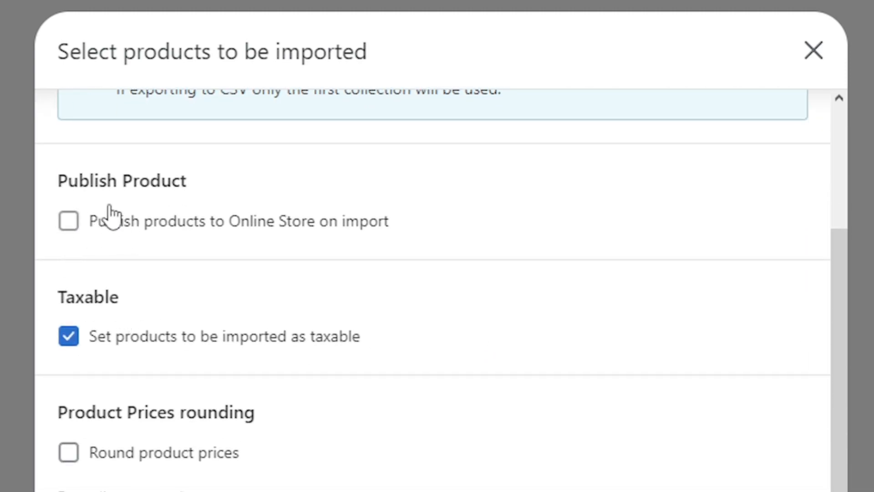
pyautogui.scroll(-10, 119, 245)
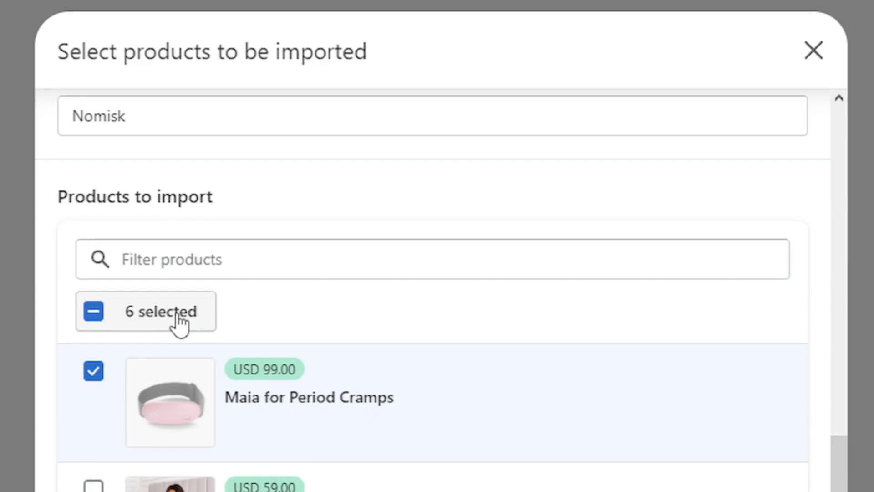
pyautogui.scroll(-10, 462, 296)
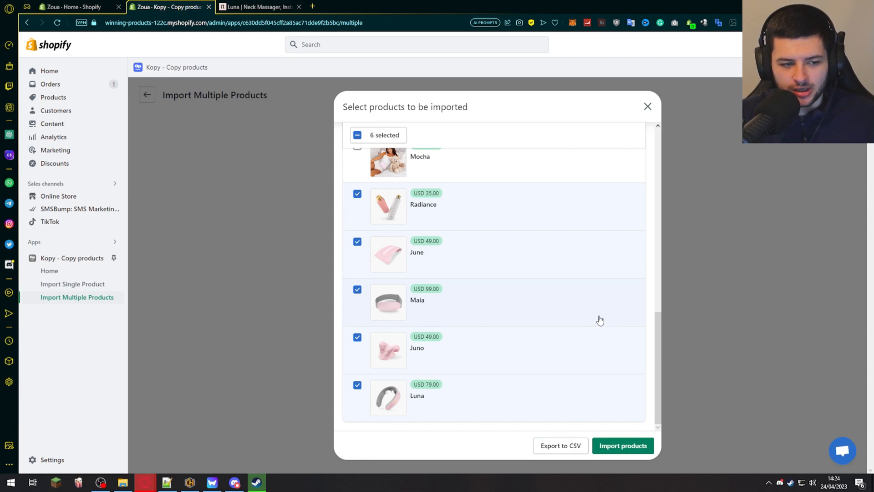
# Step: Close the product selection without importing and leave the multiple-product import page
pyautogui.click(464, 253)
pyautogui.click(464, 253)
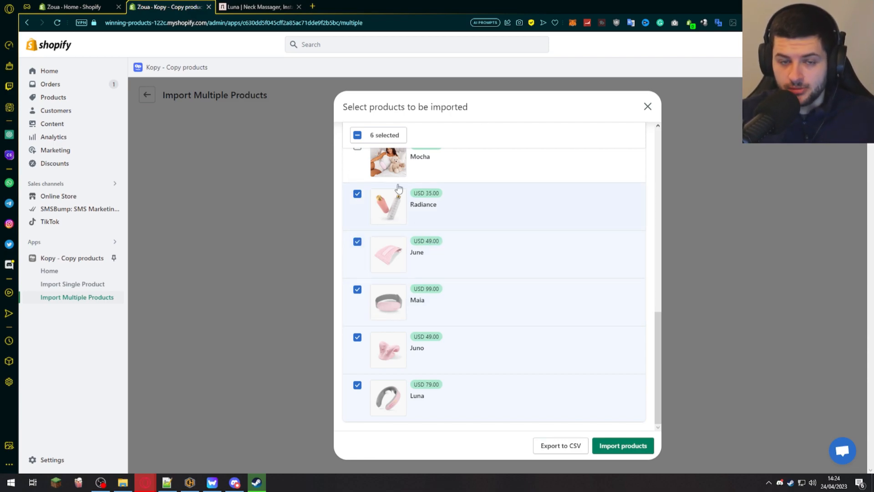
pyautogui.click(647, 107)
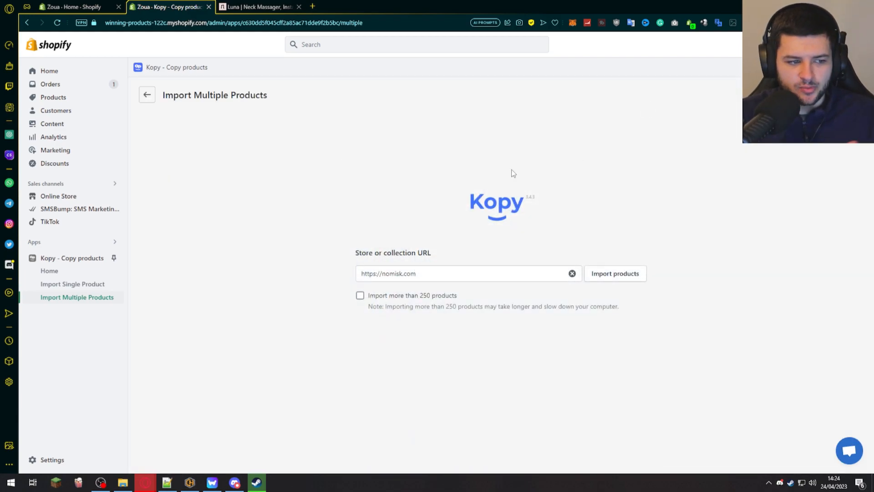
pyautogui.click(145, 97)
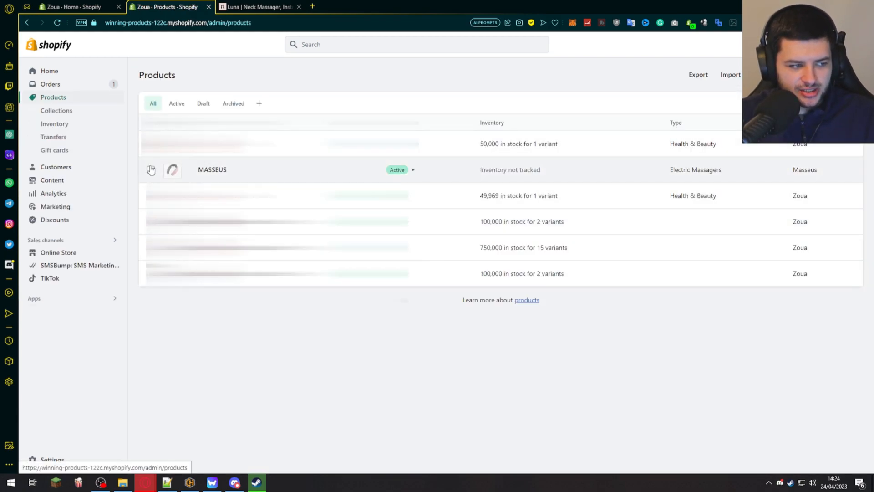
# Step: Select the MASSEUS product in the store's product list
pyautogui.click(151, 169)
pyautogui.click(571, 307)
pyautogui.click(519, 104)
# Step: Start uninstalling Kopy - Copy products from the installed apps, giving Other as the reason for deleting
pyautogui.click(34, 298)
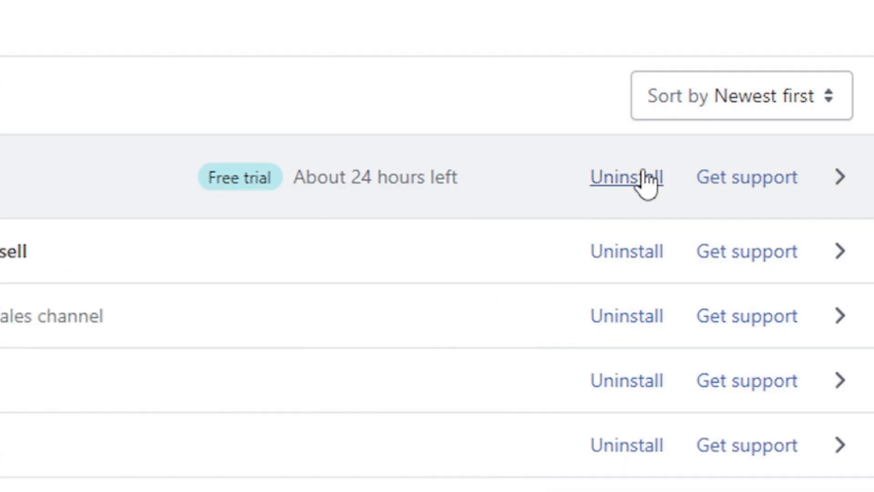
pyautogui.click(636, 197)
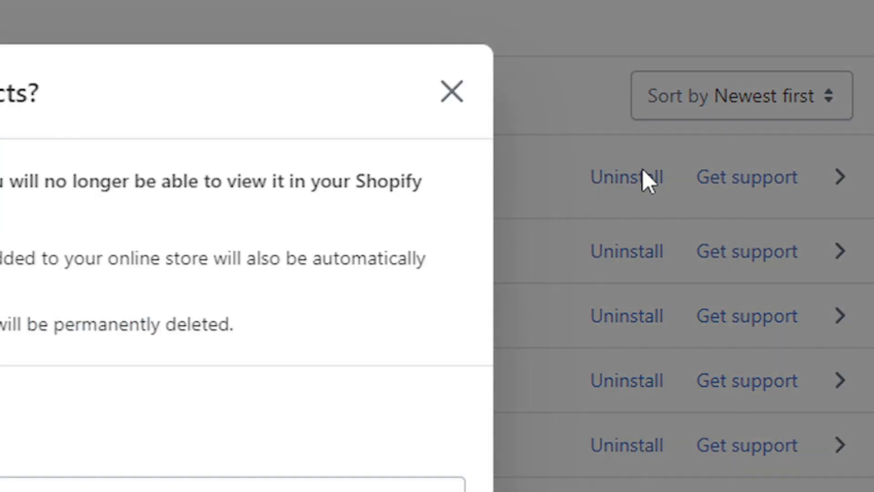
pyautogui.click(231, 329)
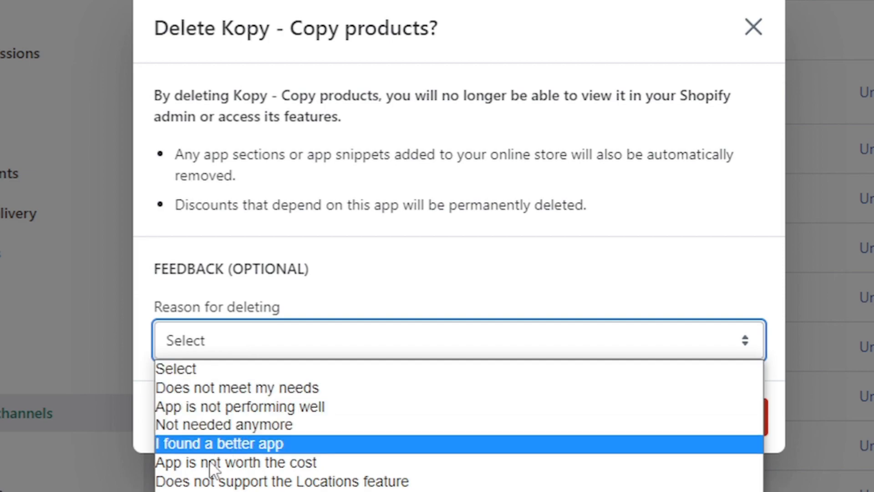
pyautogui.click(214, 490)
pyautogui.click(446, 351)
pyautogui.moveTo(360, 113); pyautogui.dragTo(363, 136)
pyautogui.click(345, 140)
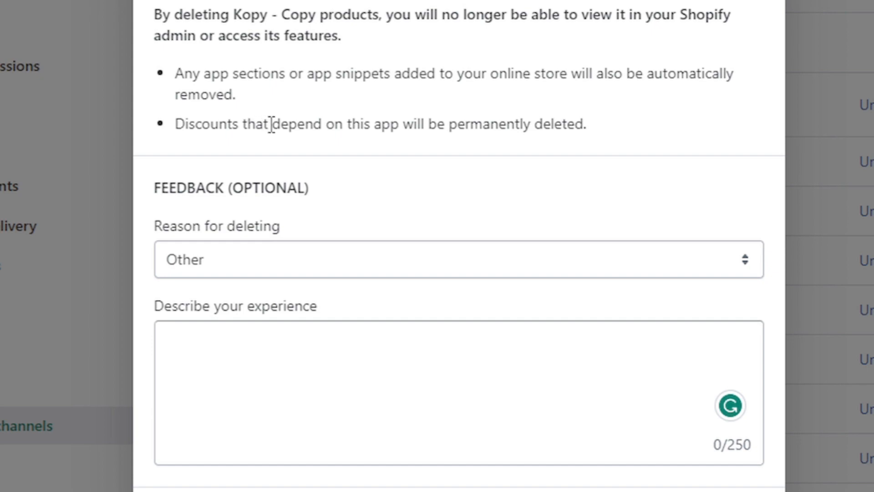